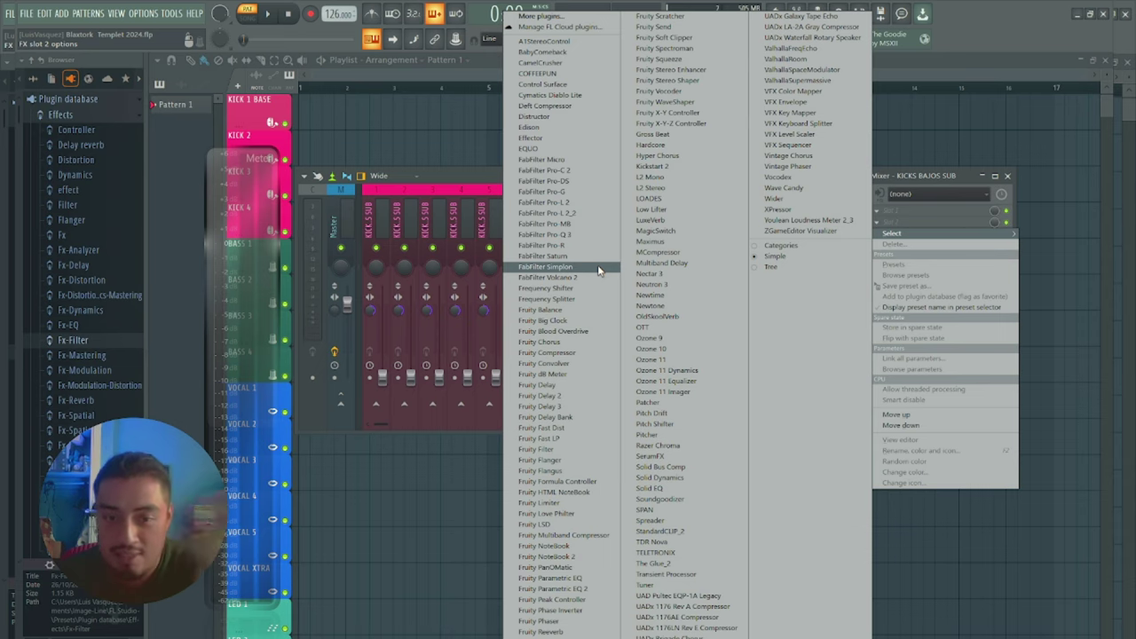
# - Load The Glue_2 into effect slot 2 of the KICKS BAJOS SUB mixer track and close its plugin window
pyautogui.click(665, 564)
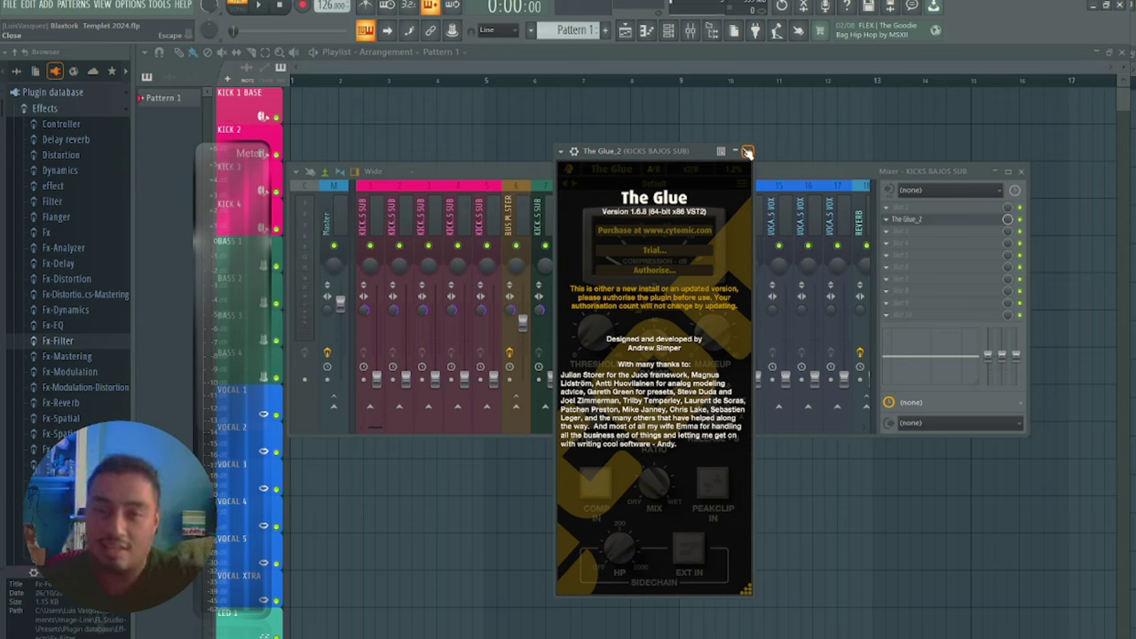
pyautogui.click(747, 151)
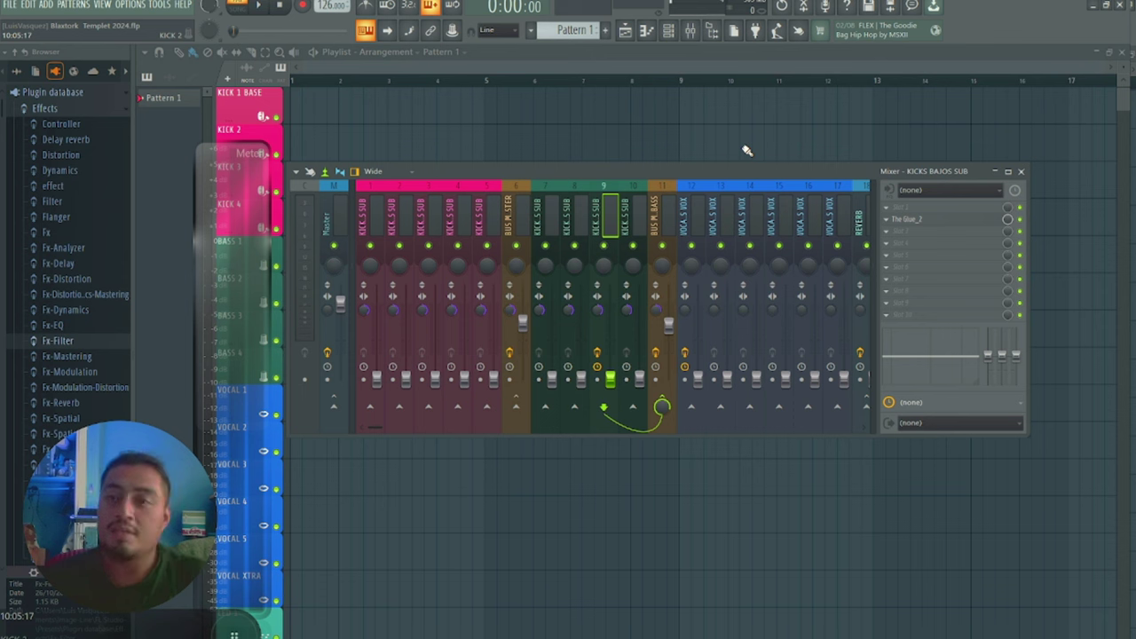
# - Switch the plugin replacement list of effect slot 2 to the Categories view
pyautogui.click(885, 220)
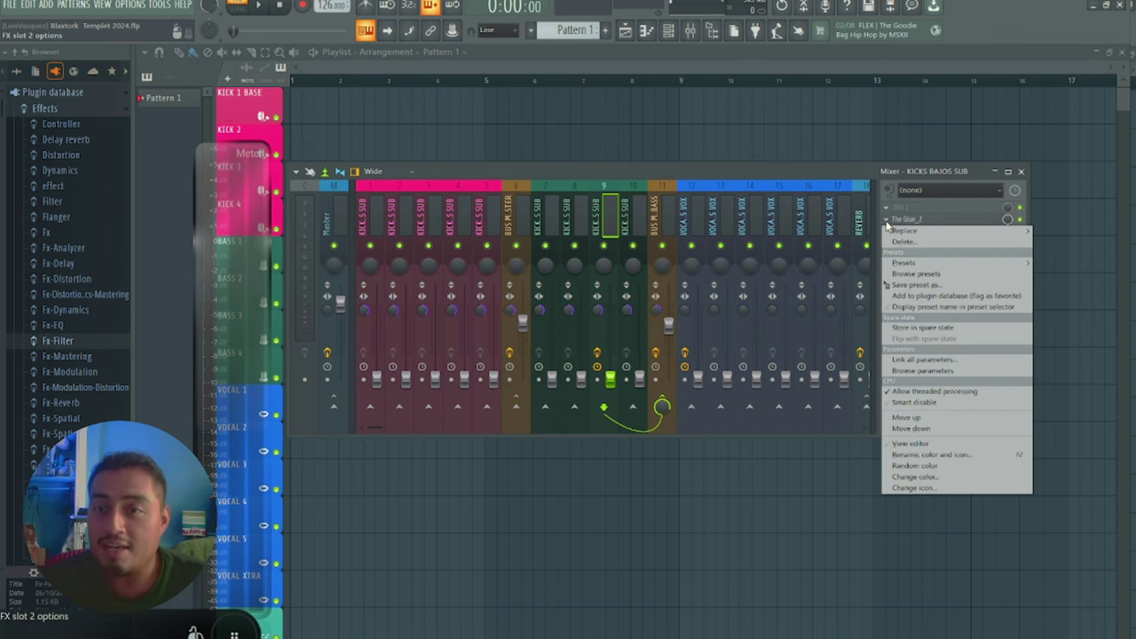
pyautogui.moveTo(891, 229)
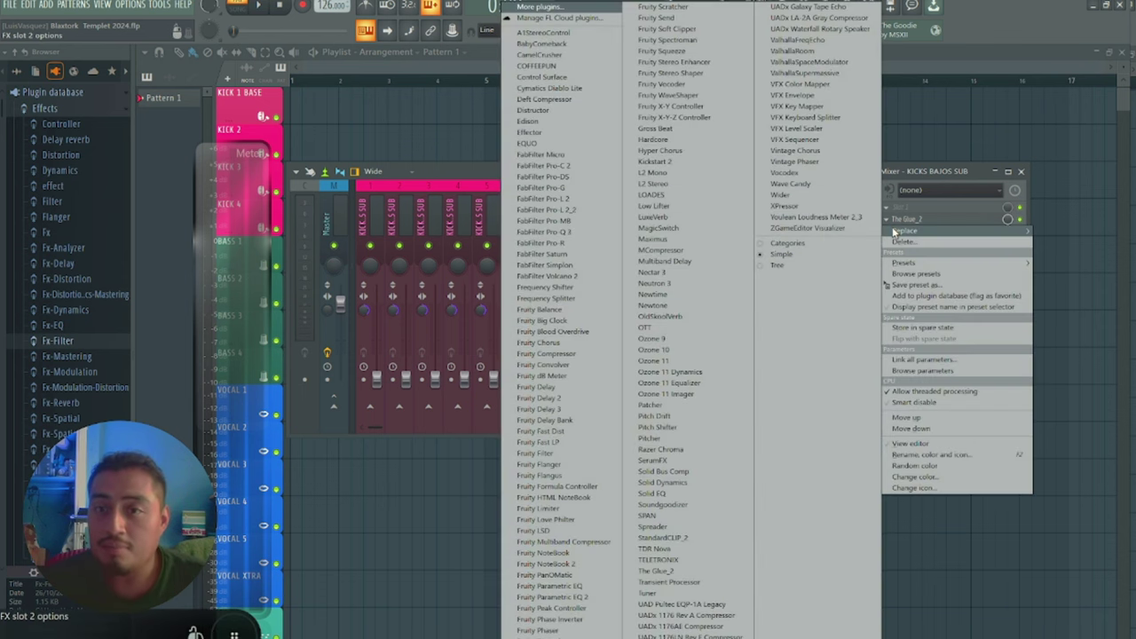
pyautogui.click(788, 246)
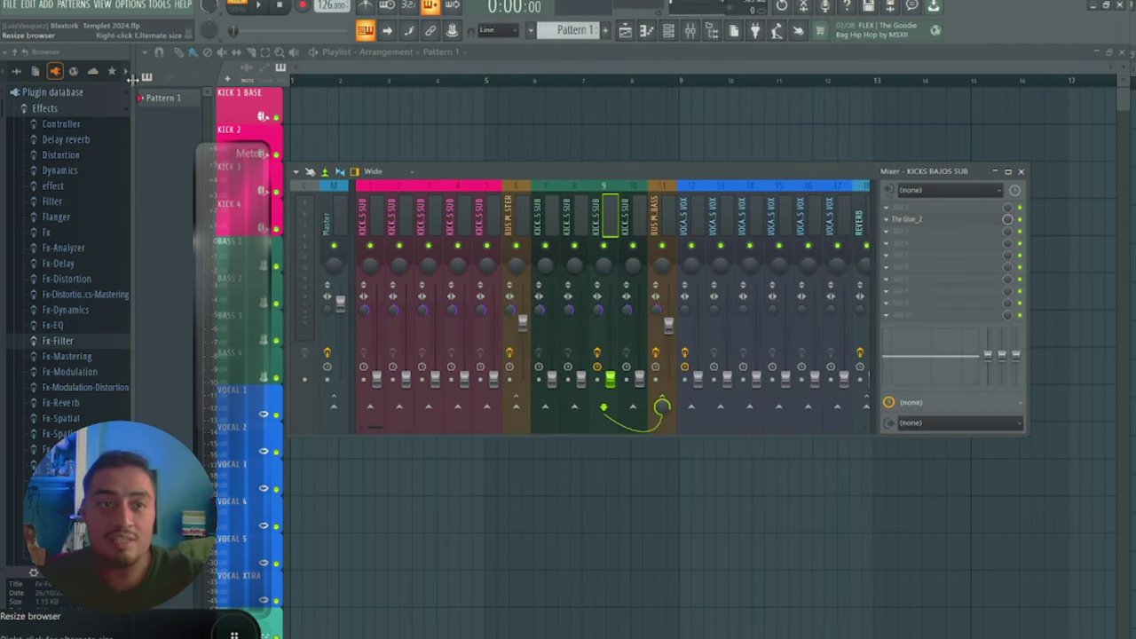
# - Move the floating Meter clear of the browser and expand the Effects folder under Plugin database
pyautogui.moveTo(130, 77); pyautogui.dragTo(3, 77)
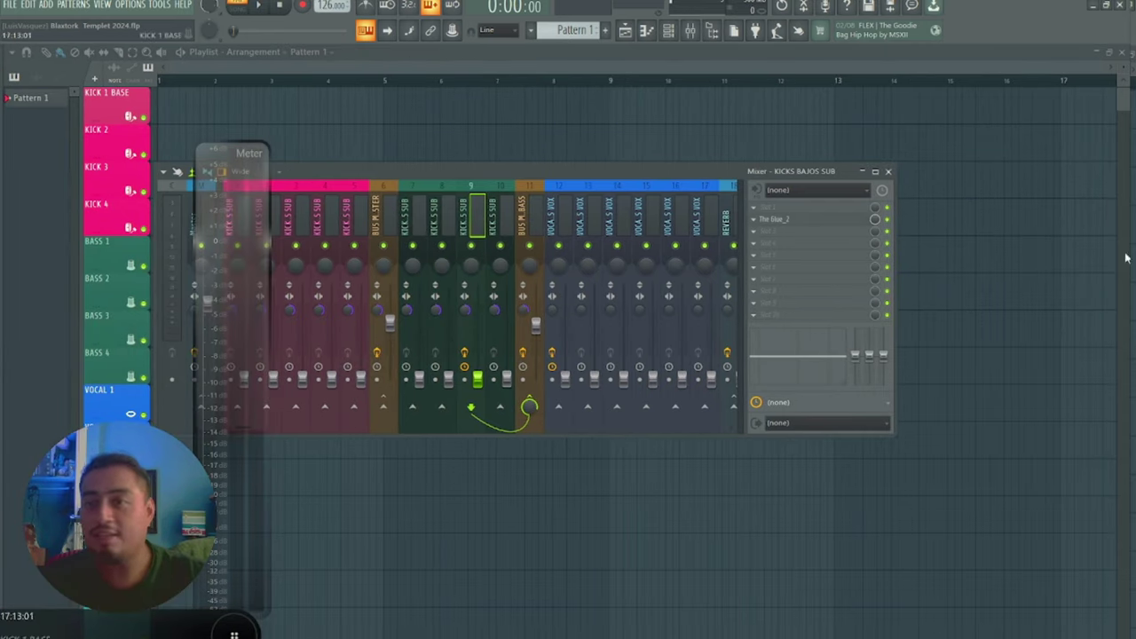
pyautogui.moveTo(3, 60); pyautogui.dragTo(178, 82)
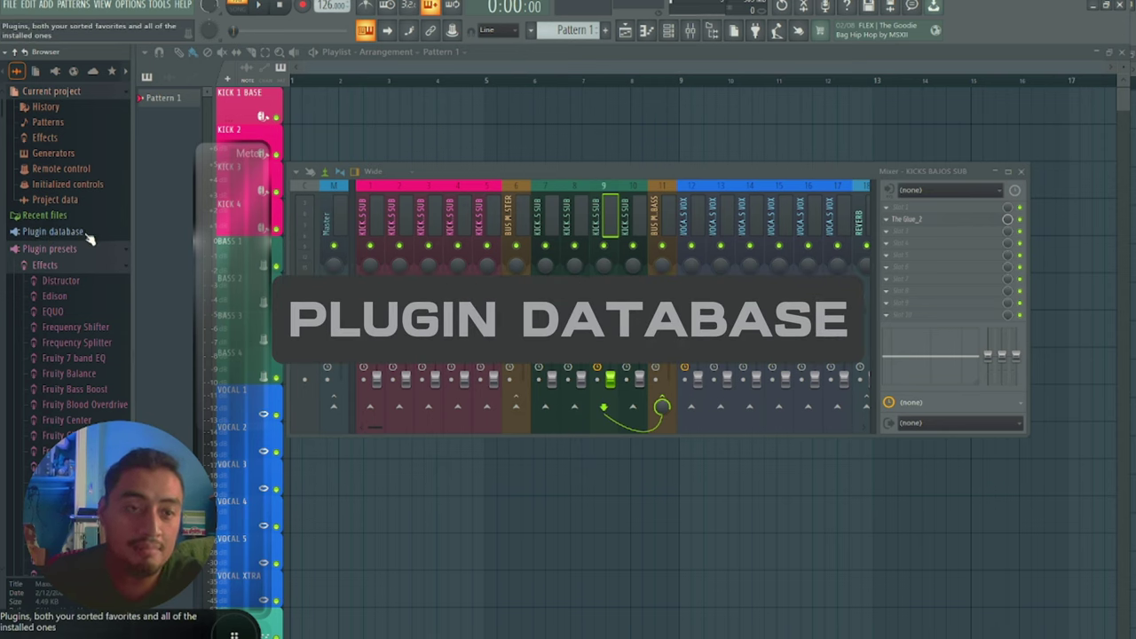
pyautogui.moveTo(219, 202); pyautogui.dragTo(1062, 142)
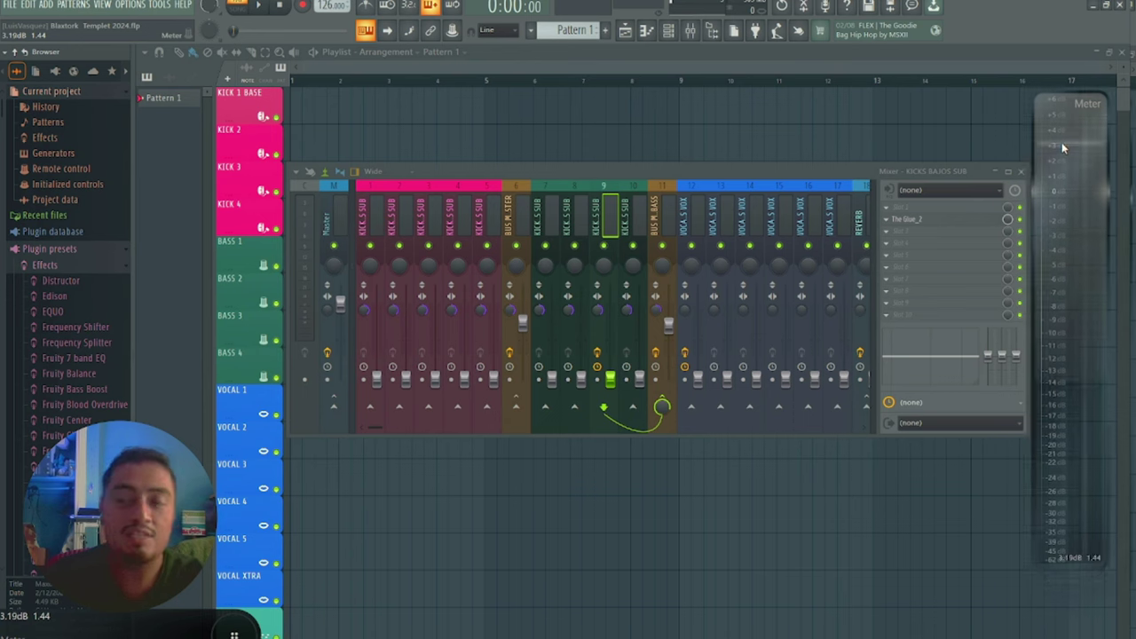
pyautogui.click(44, 234)
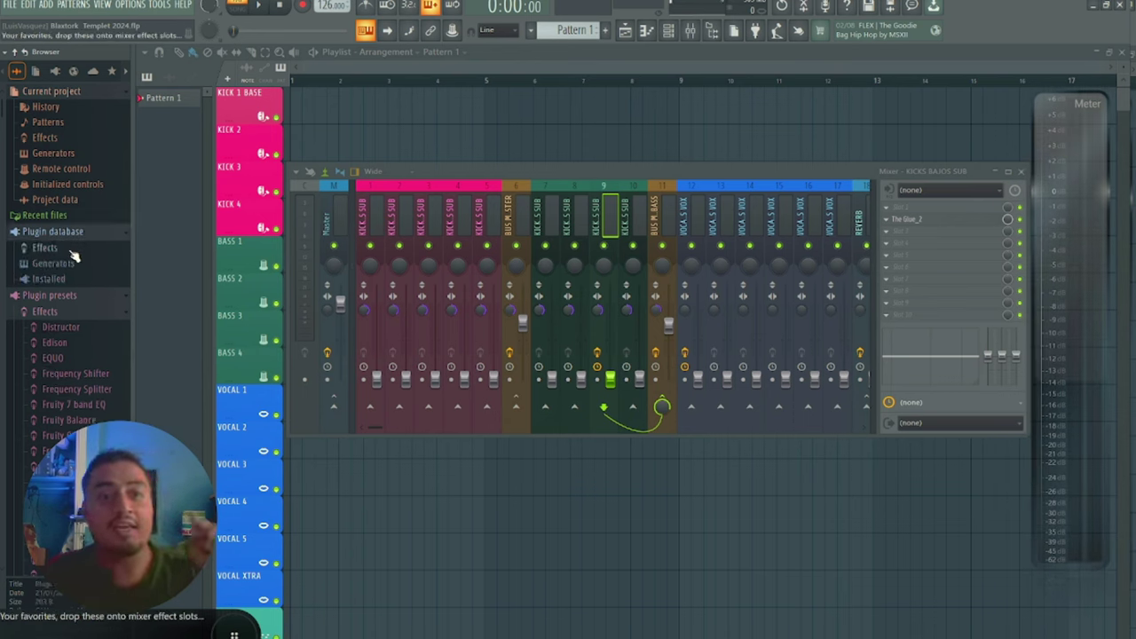
pyautogui.click(73, 251)
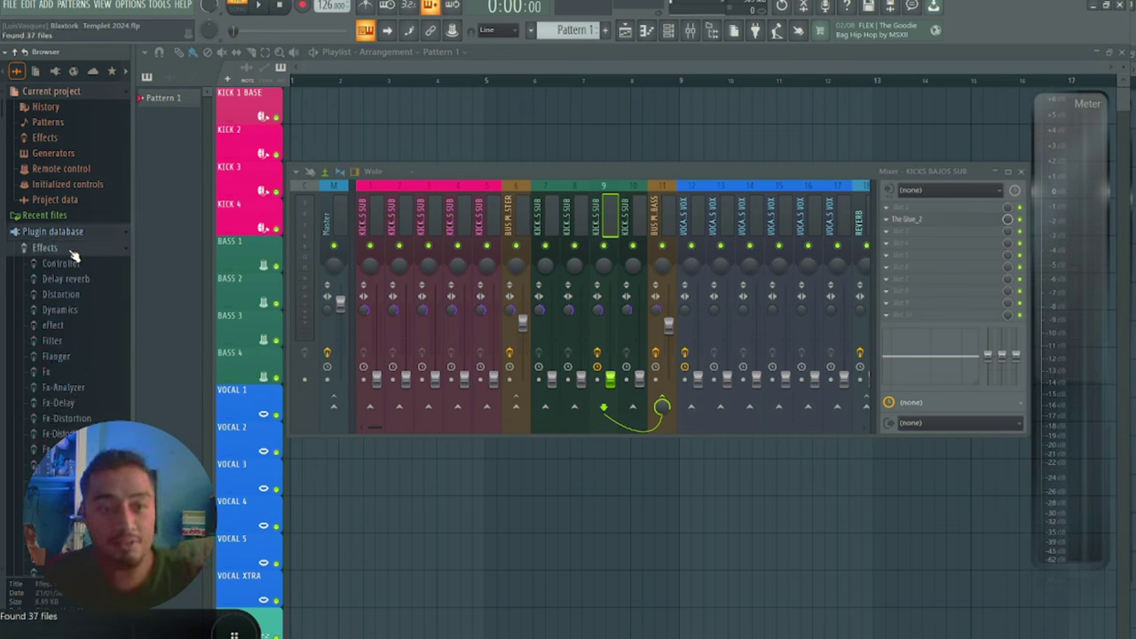
# - Remove The Glue_2 from effect slot 2 of the KICKS BAJOS SUB mixer track
pyautogui.click(885, 221)
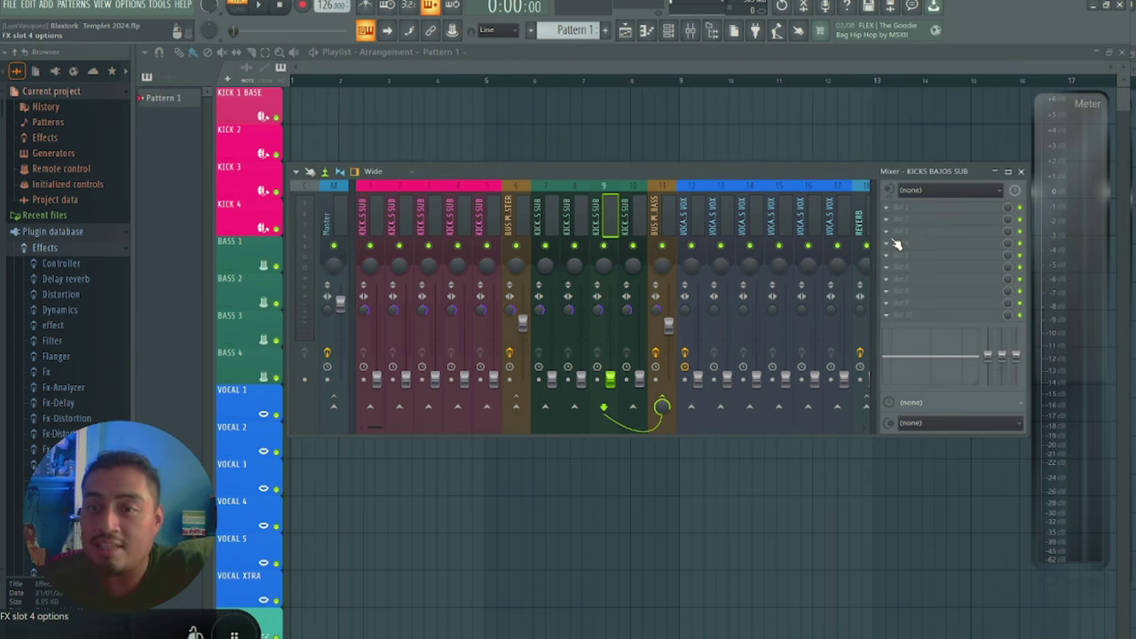
pyautogui.moveTo(887, 230)
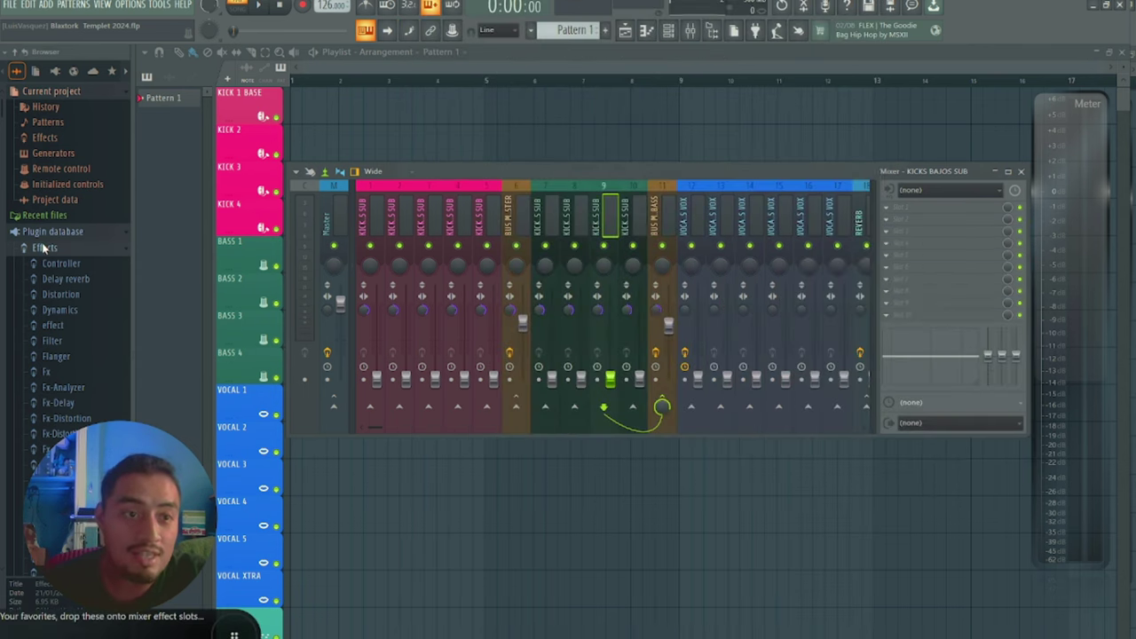
# - Delete the The Glue_2 file from the "effect" folder within the plugin database's Effects
pyautogui.click(44, 248)
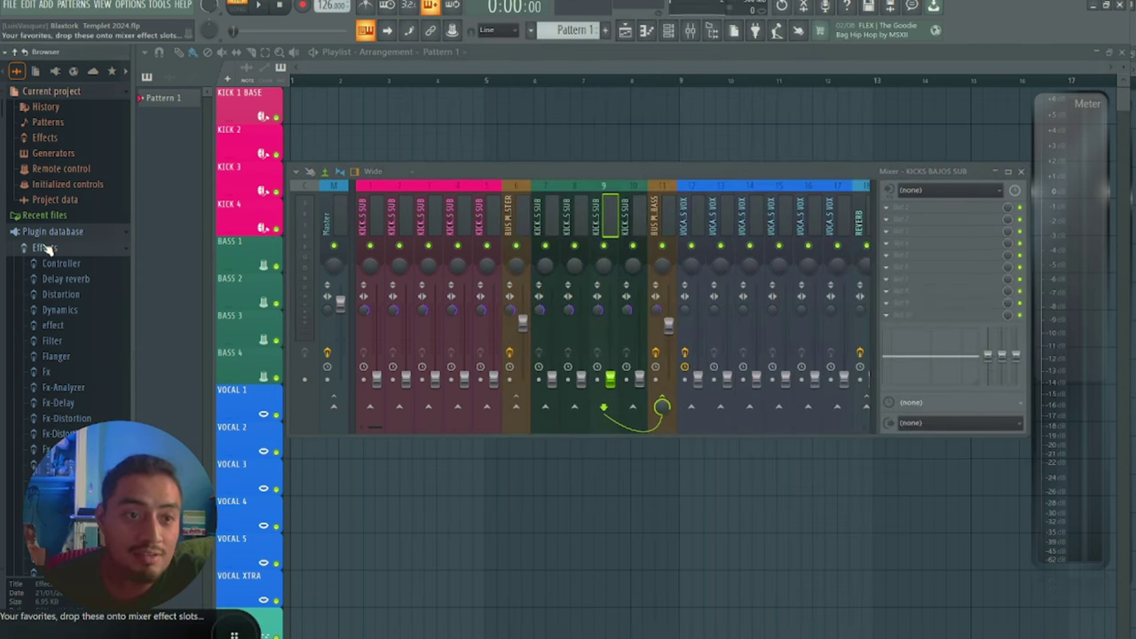
pyautogui.click(64, 327)
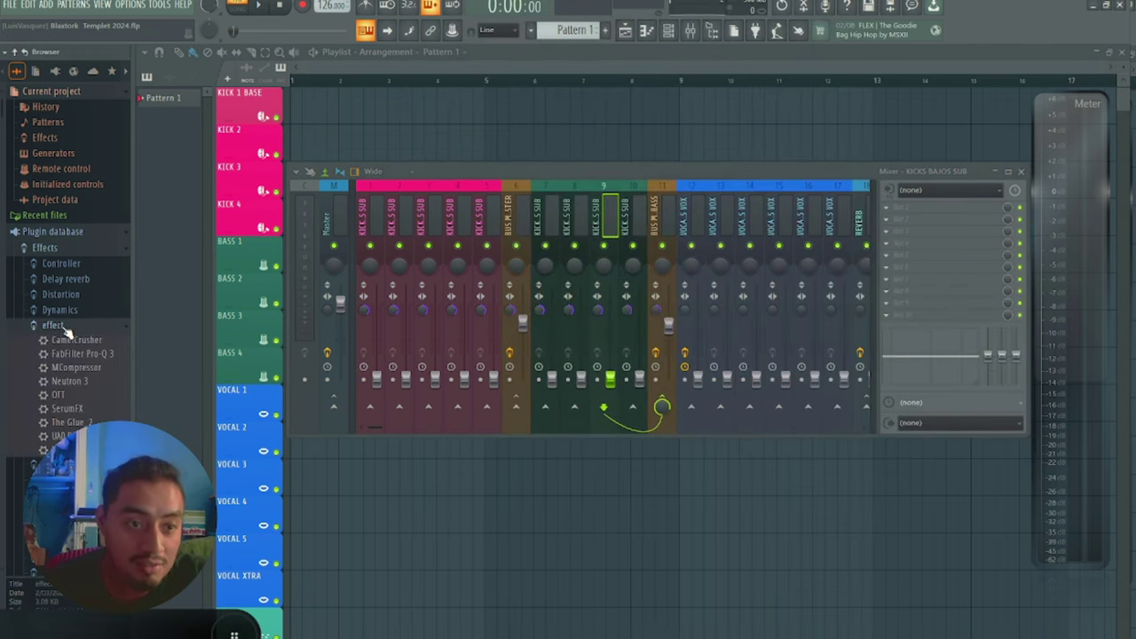
pyautogui.rightClick(88, 422)
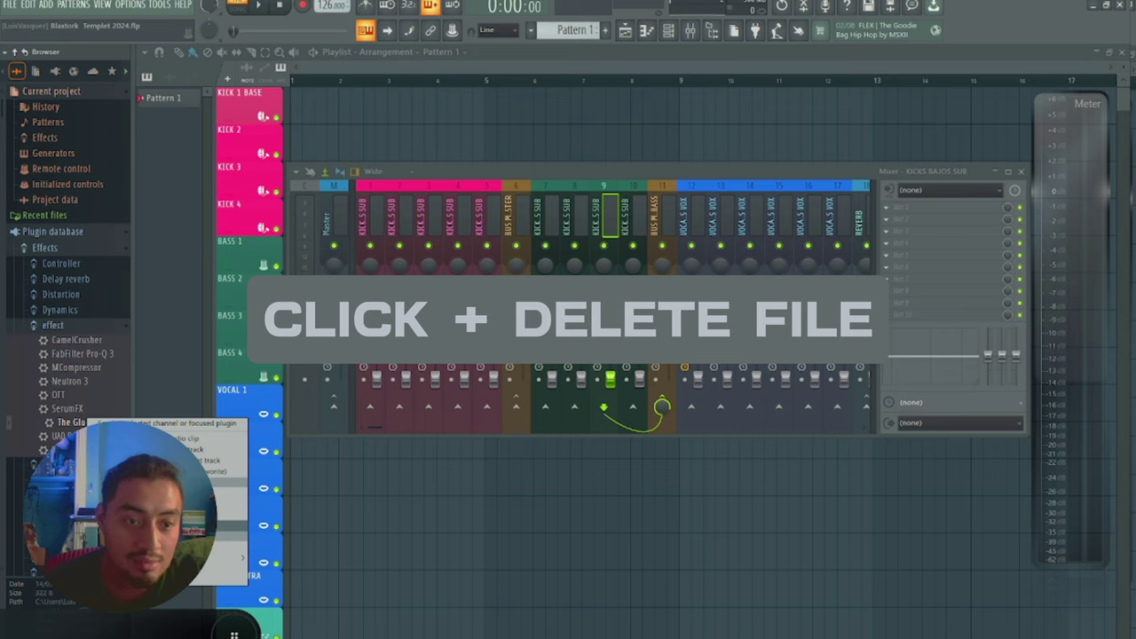
pyautogui.click(178, 526)
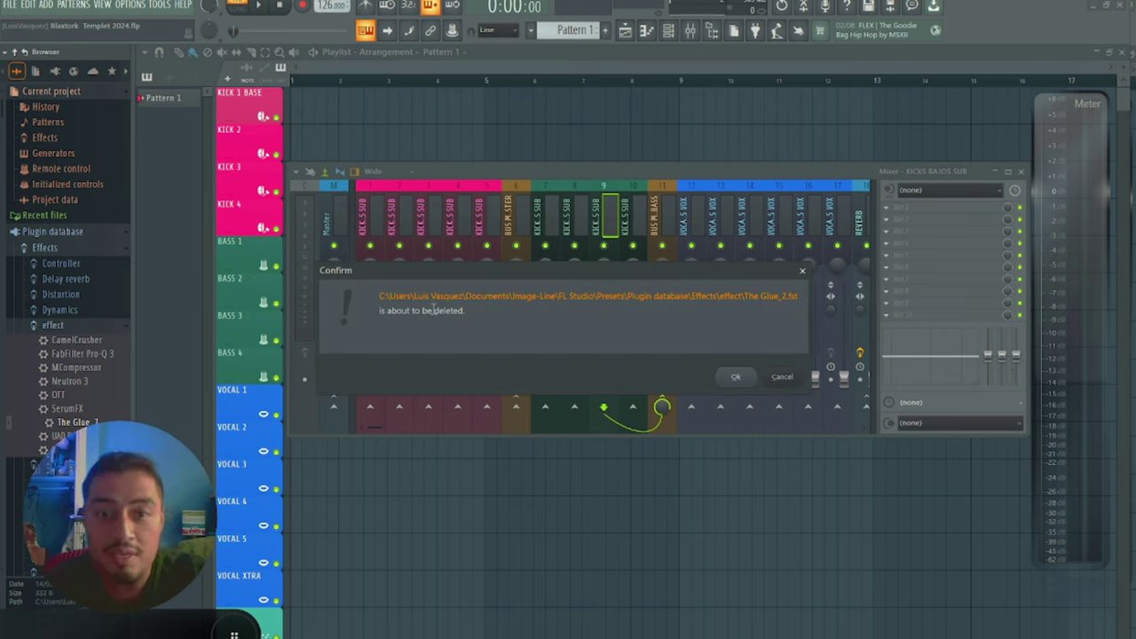
pyautogui.click(746, 378)
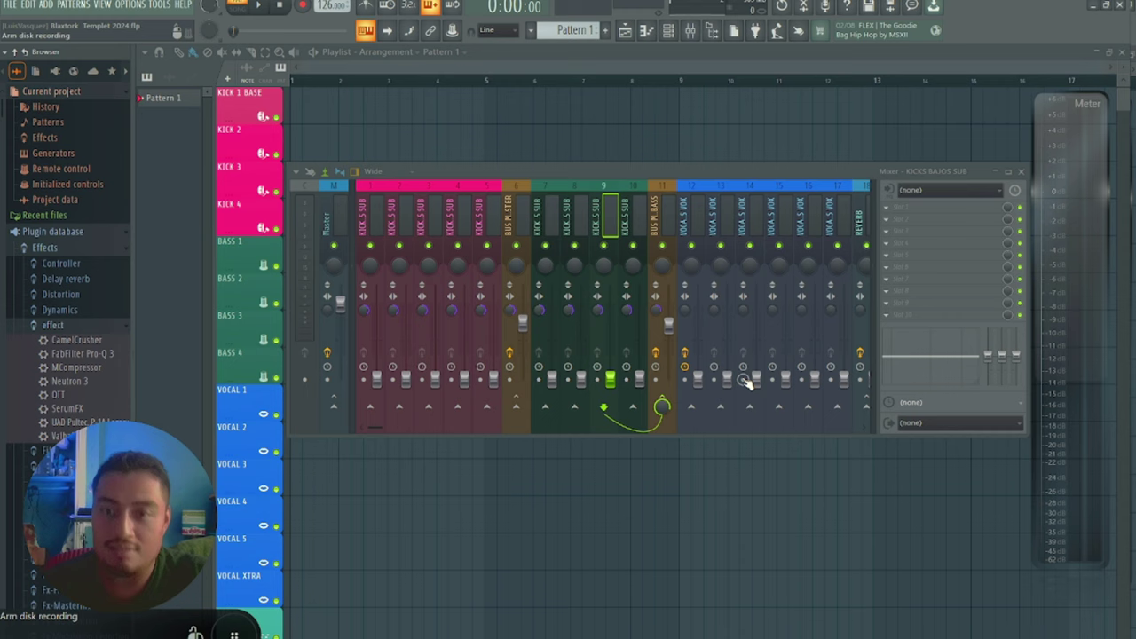
# - Review the categorised plugin list for effect slot 1, including its Fx-Dynamics category, and close it
pyautogui.click(887, 208)
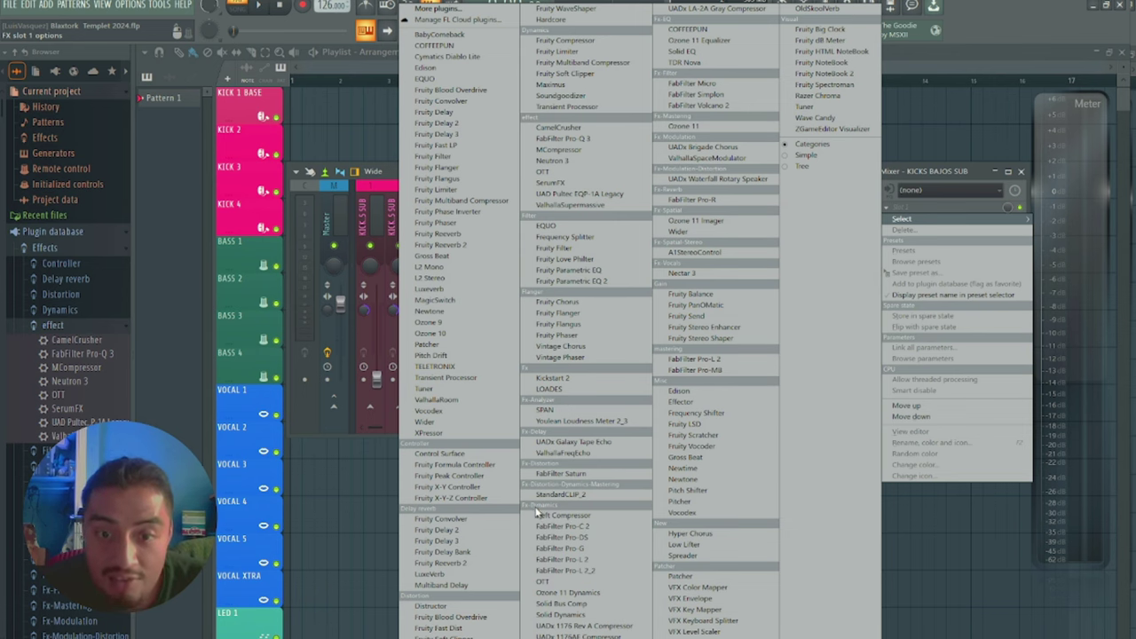
pyautogui.click(45, 267)
# - Collapse the "effect" folder and delete the FabFilter Pro-C 2 file from the plugin database's Fx-Dynamics folder
pyautogui.click(45, 249)
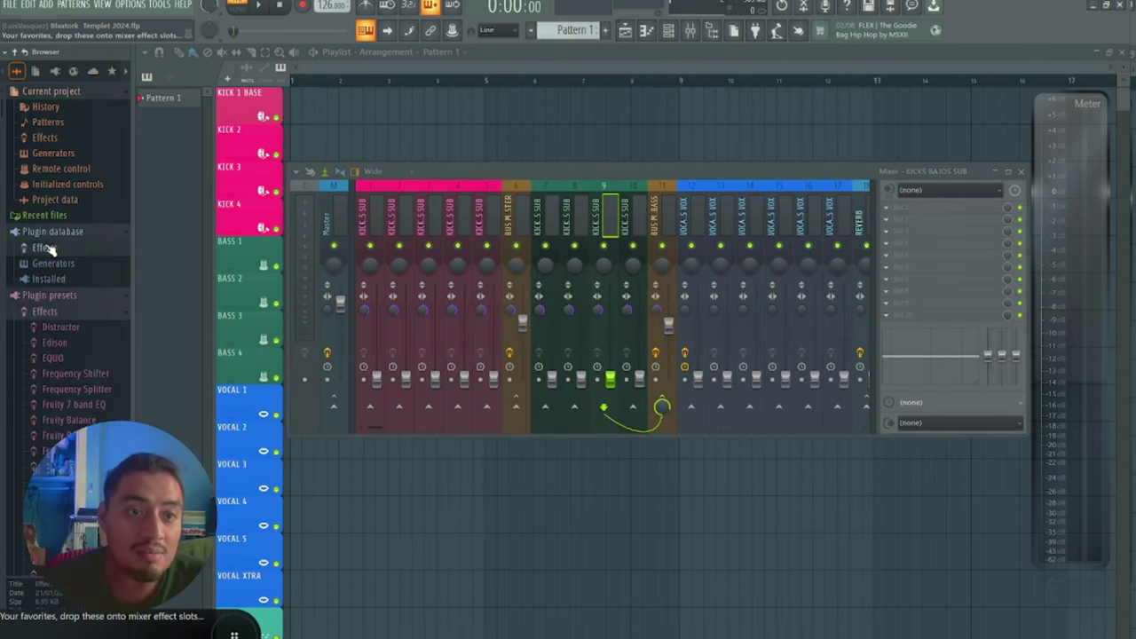
pyautogui.click(49, 250)
pyautogui.click(49, 324)
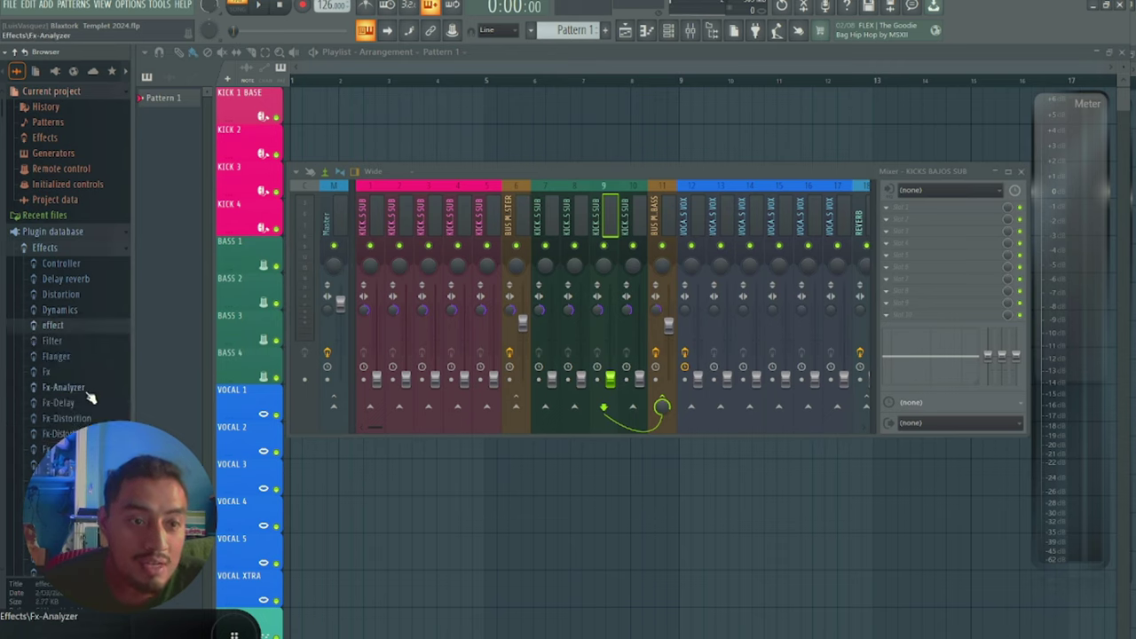
pyautogui.click(58, 448)
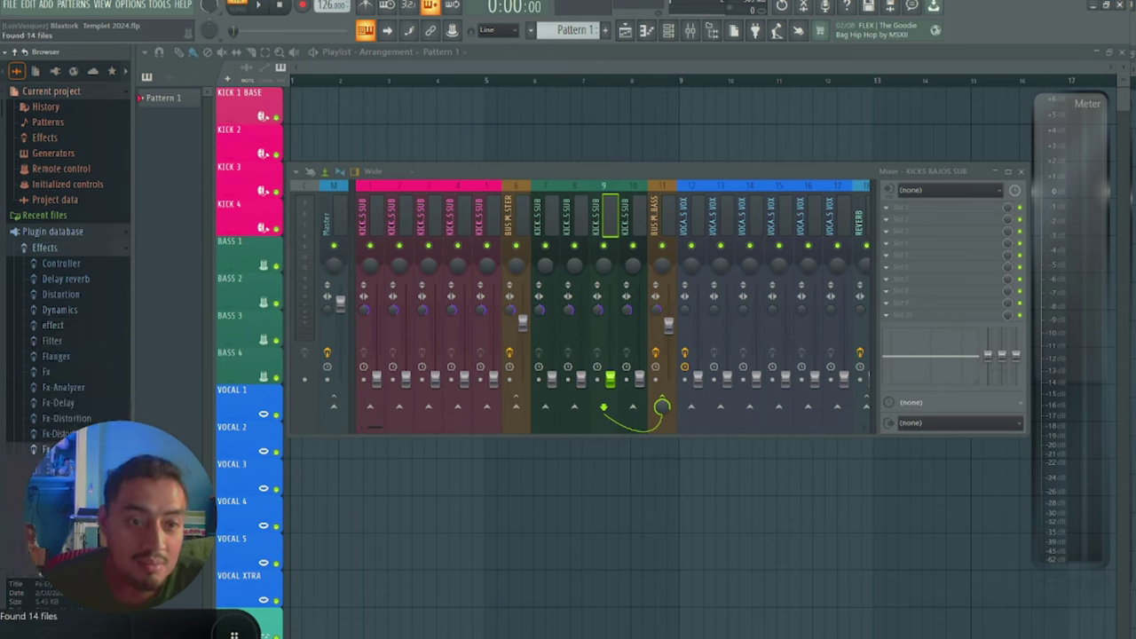
pyautogui.scroll(-3, 107, 316)
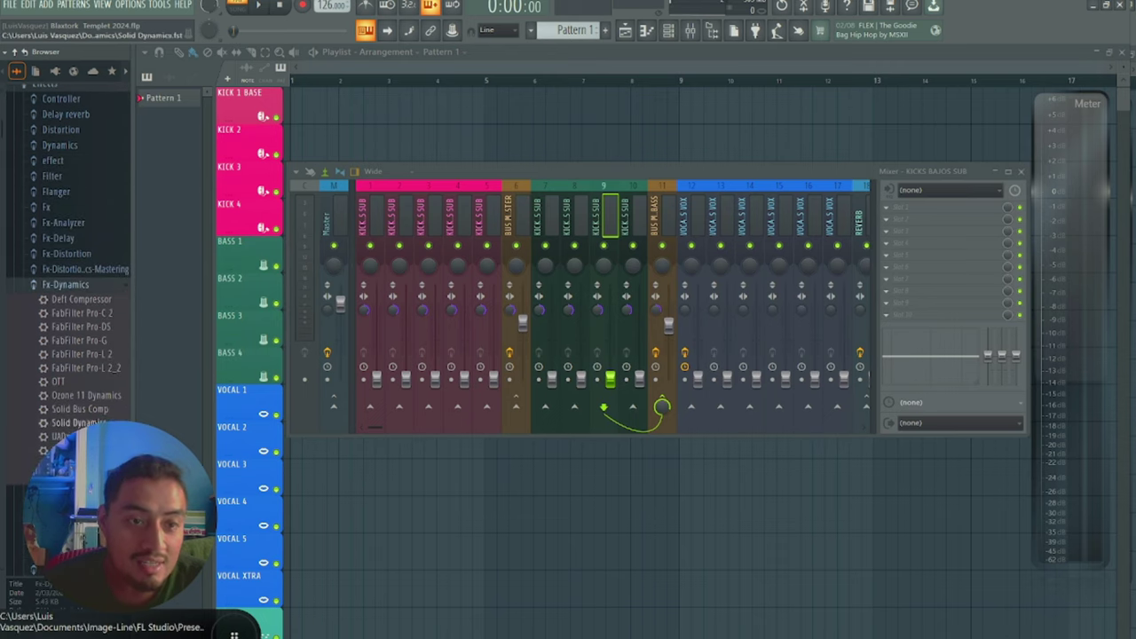
pyautogui.rightClick(105, 315)
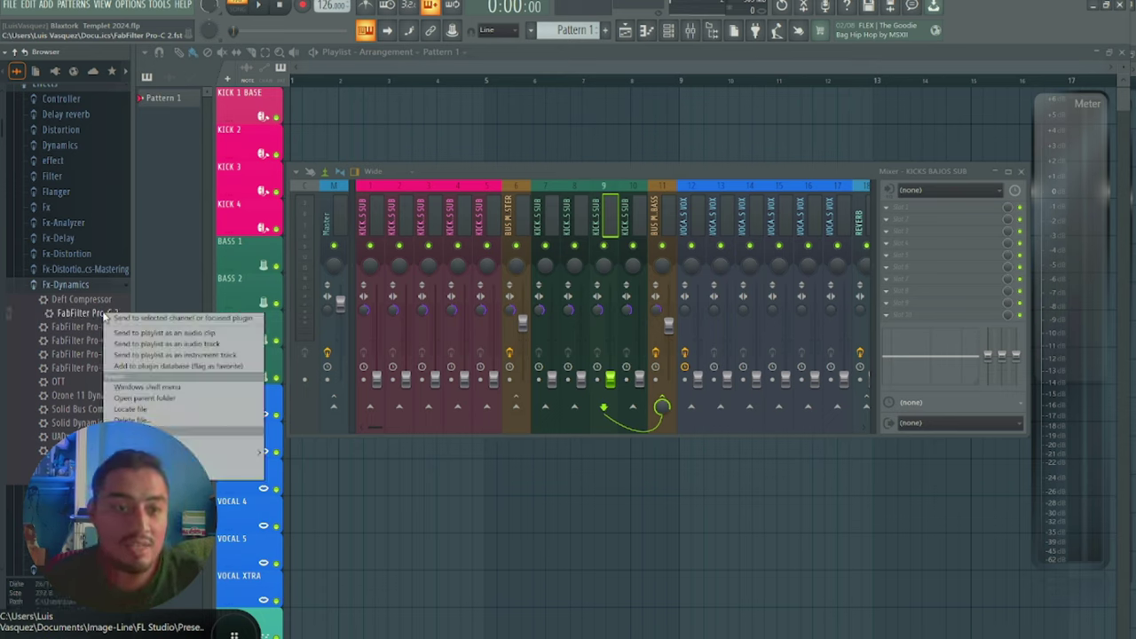
pyautogui.click(134, 418)
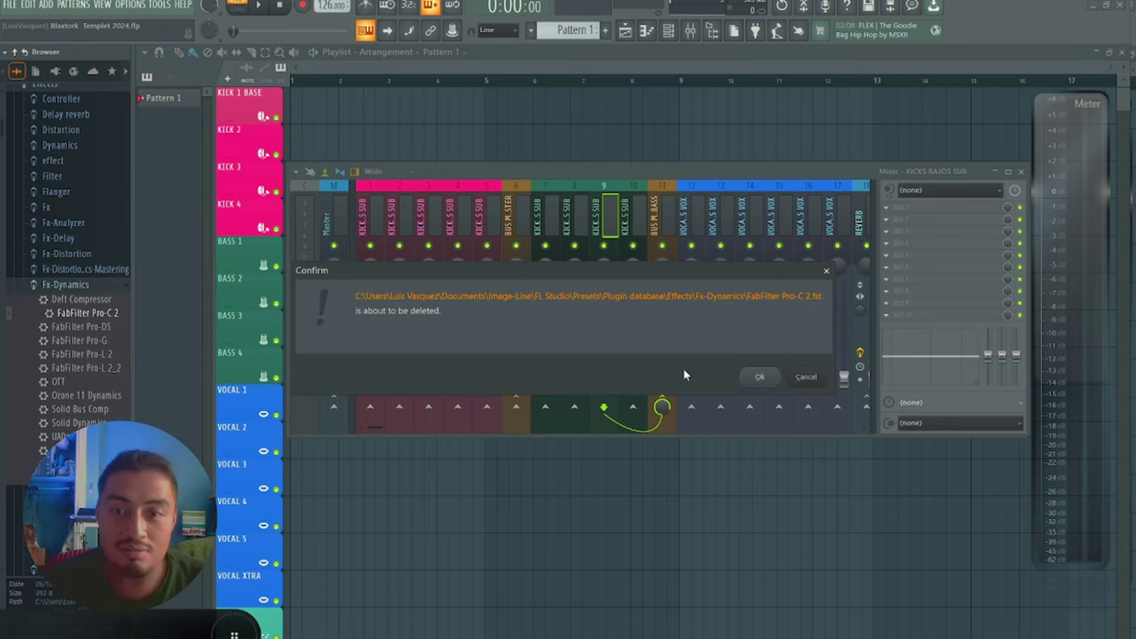
pyautogui.click(761, 379)
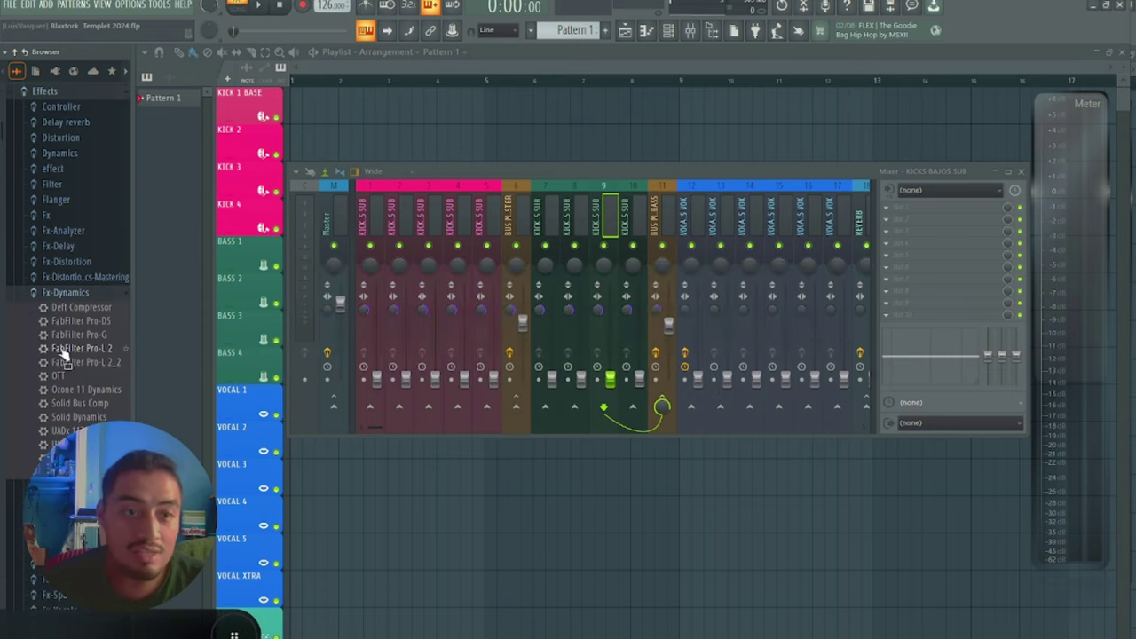
# - Delete the FabFilter Pro-DS file from the Fx-Dynamics folder of the plugin database
pyautogui.rightClick(101, 321)
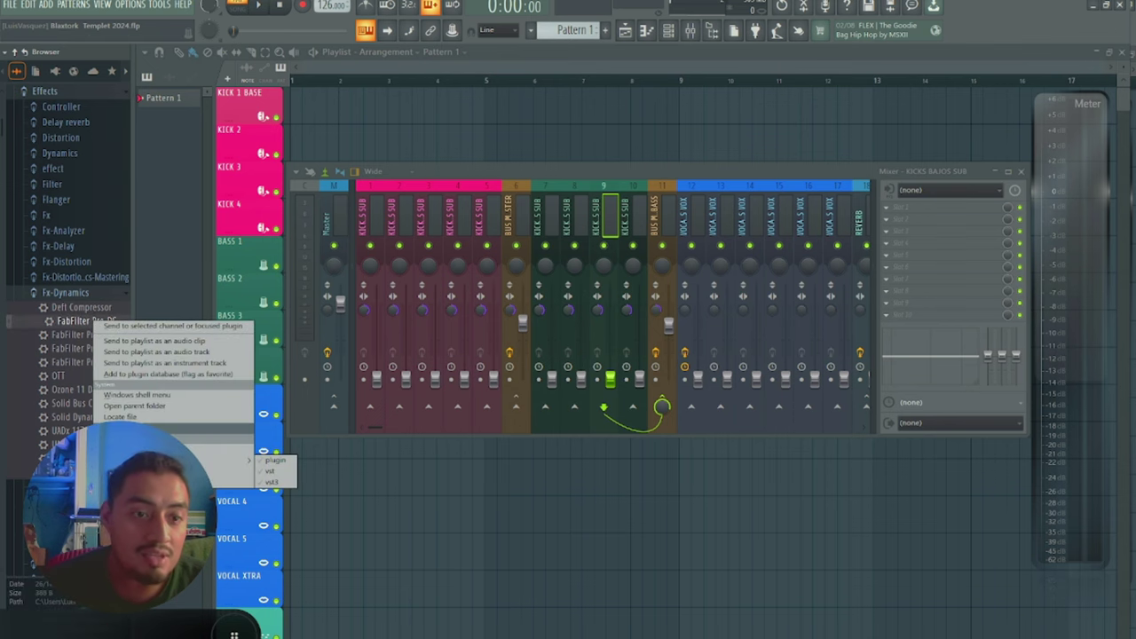
pyautogui.click(274, 469)
pyautogui.click(759, 377)
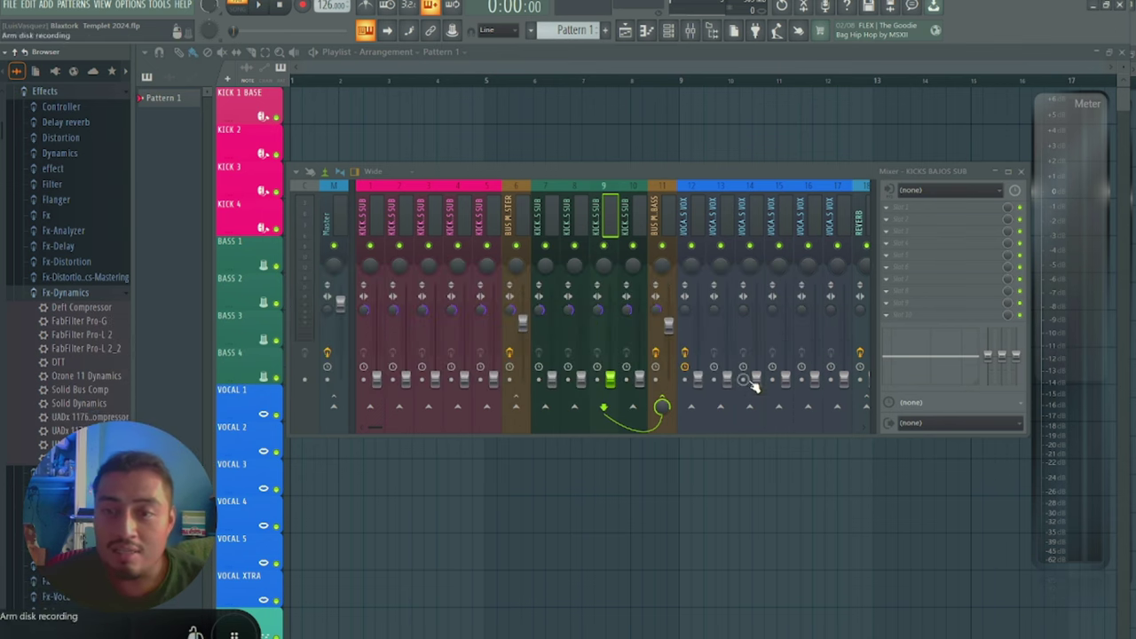
# - Check the Fx-Dynamics category in the plugin list for effect slot 1 and close the list
pyautogui.click(905, 205)
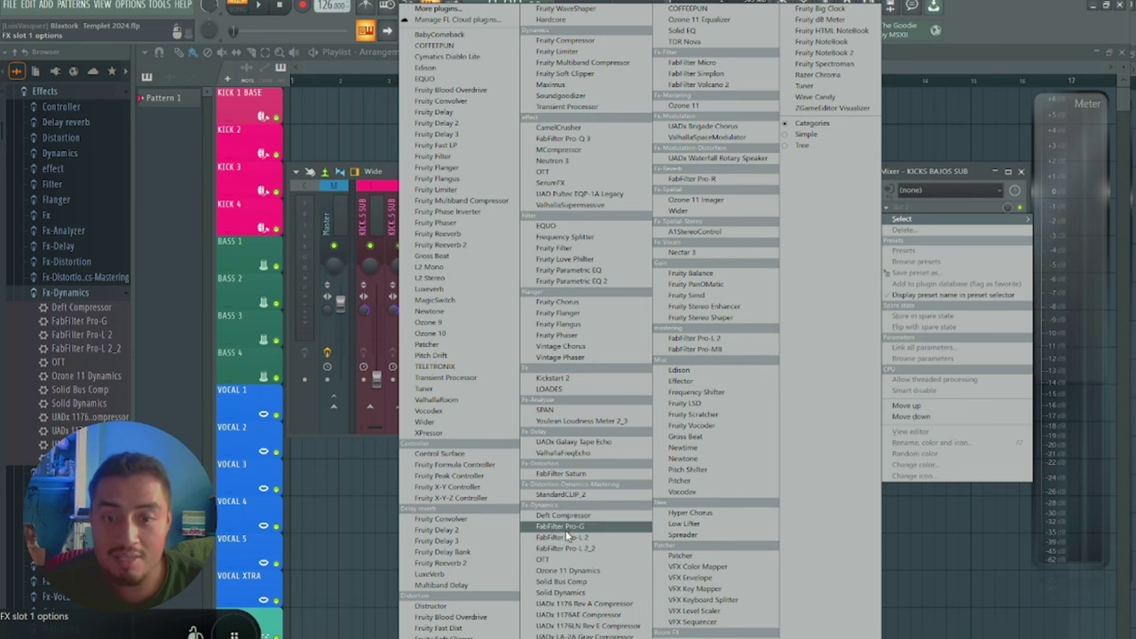
pyautogui.click(100, 322)
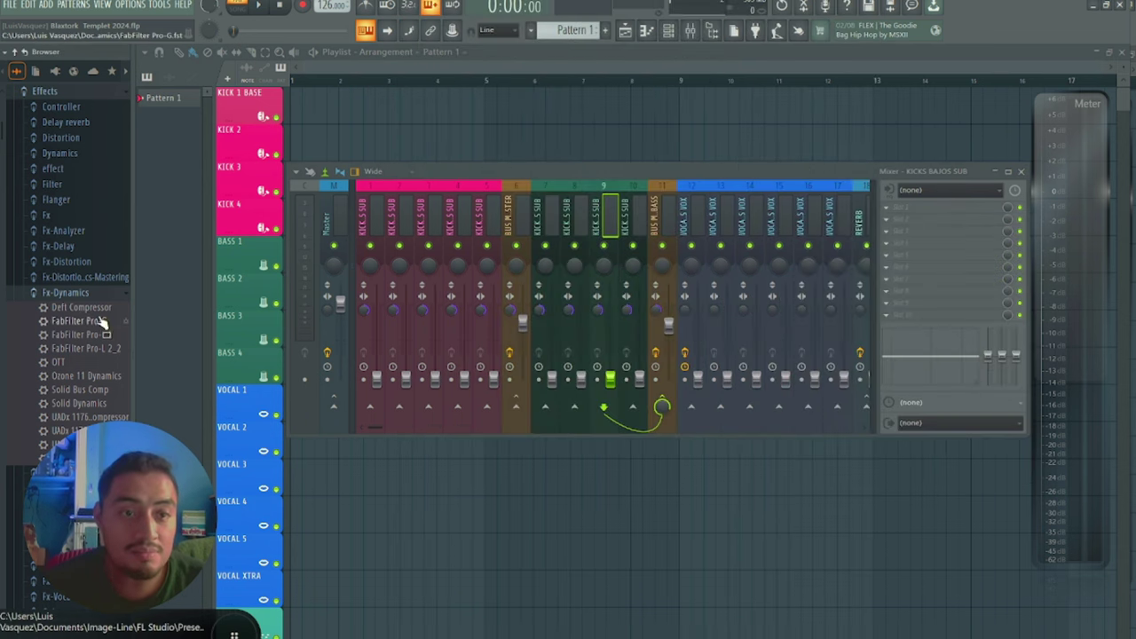
# - Delete the FabFilter Pro-G file from the Fx-Dynamics folder of the plugin database
pyautogui.rightClick(100, 322)
pyautogui.click(131, 413)
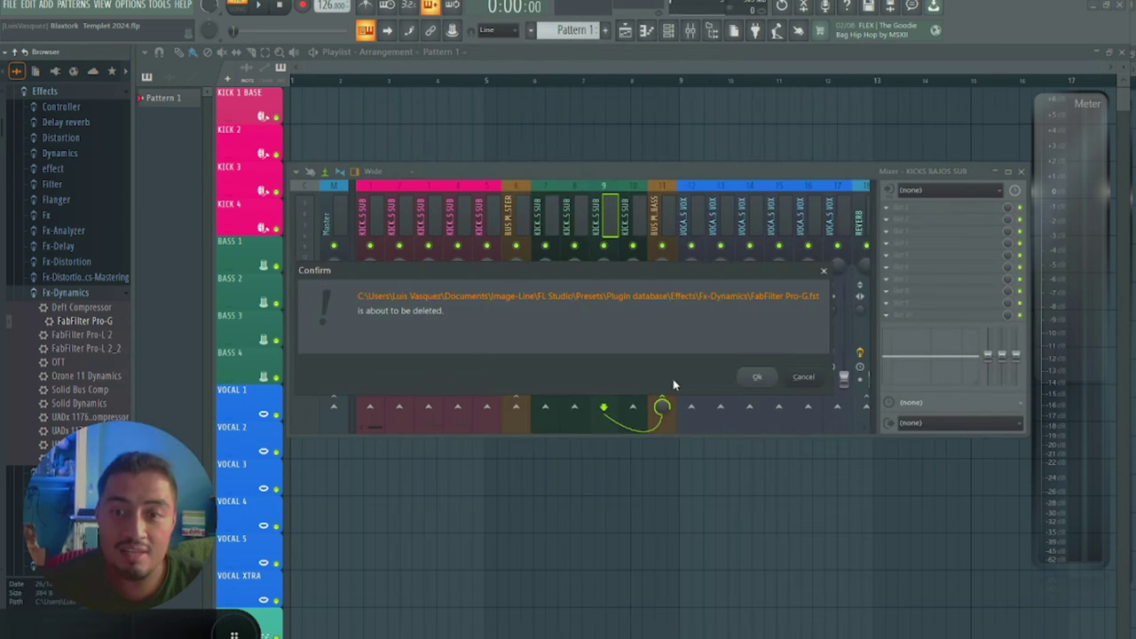
pyautogui.press('Return')
# - Delete the FabFilter Pro-L 2 and FabFilter Pro-L 2_2 files from the Fx-Dynamics folder
pyautogui.rightClick(105, 325)
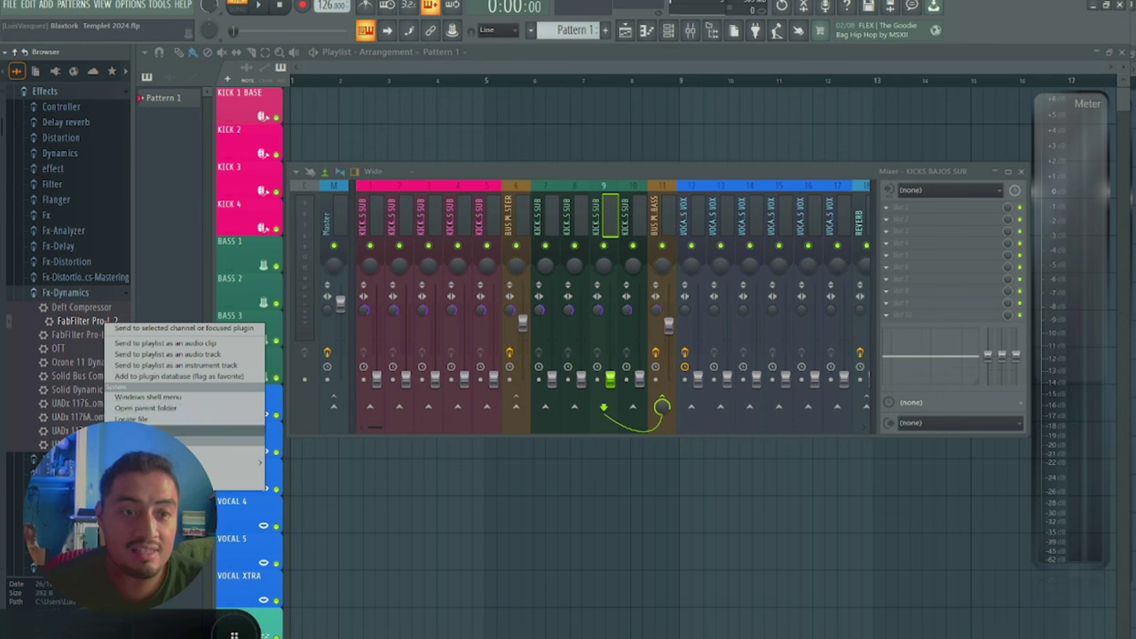
pyautogui.click(131, 422)
pyautogui.click(759, 376)
pyautogui.rightClick(89, 320)
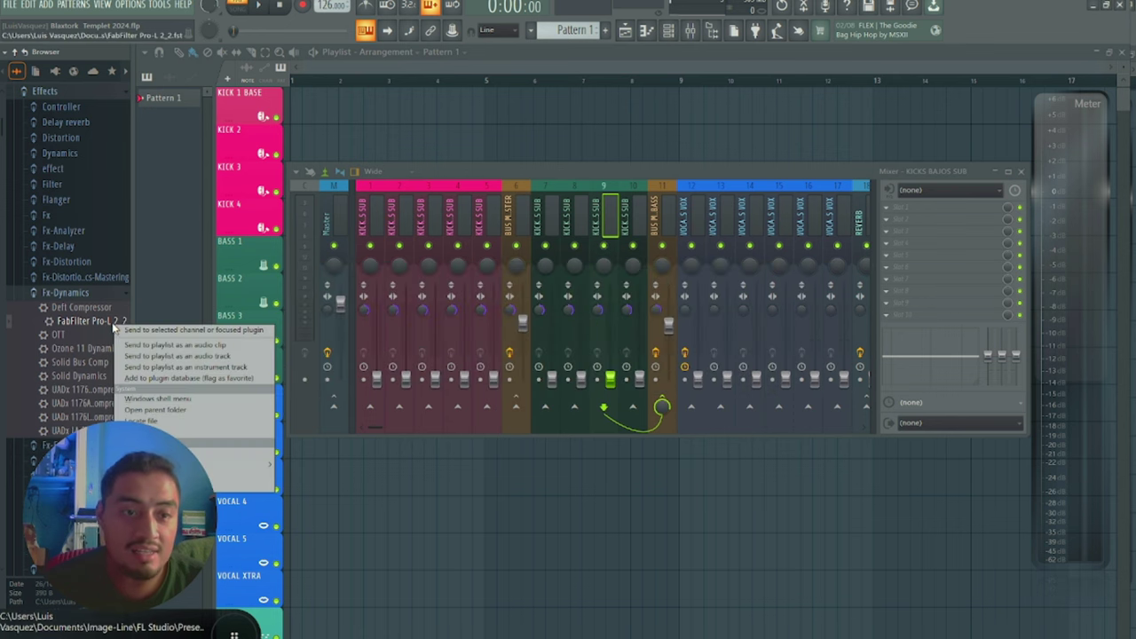
pyautogui.click(131, 408)
pyautogui.click(763, 382)
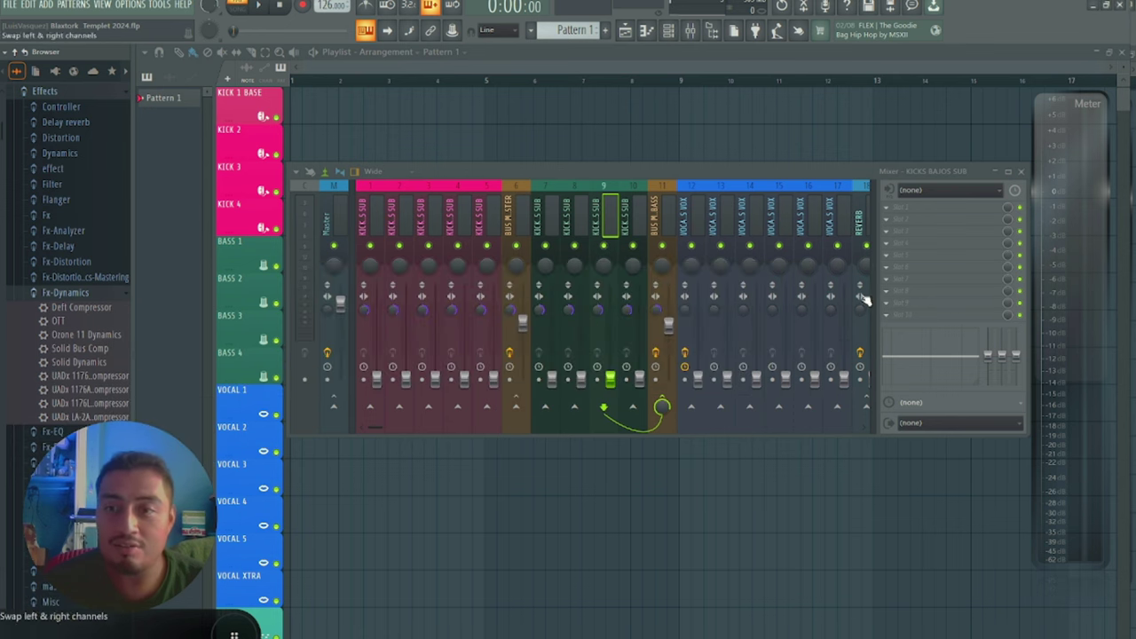
# - Examine the categorised plugin list for effect slot 1 after the deletions and close it without loading a plugin
pyautogui.click(886, 209)
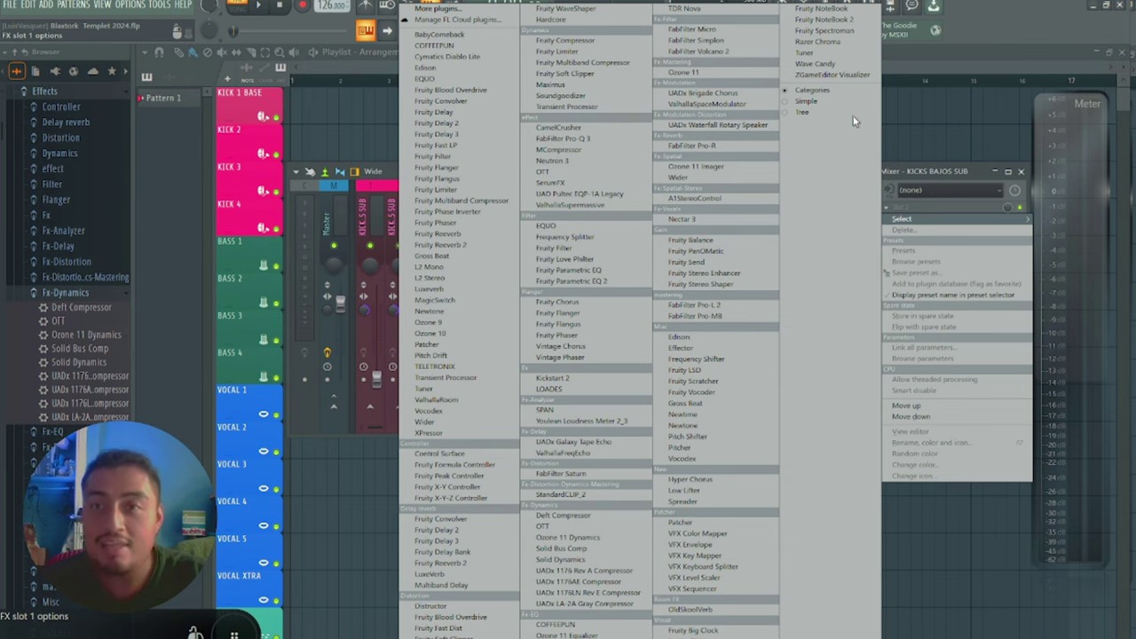
pyautogui.click(934, 178)
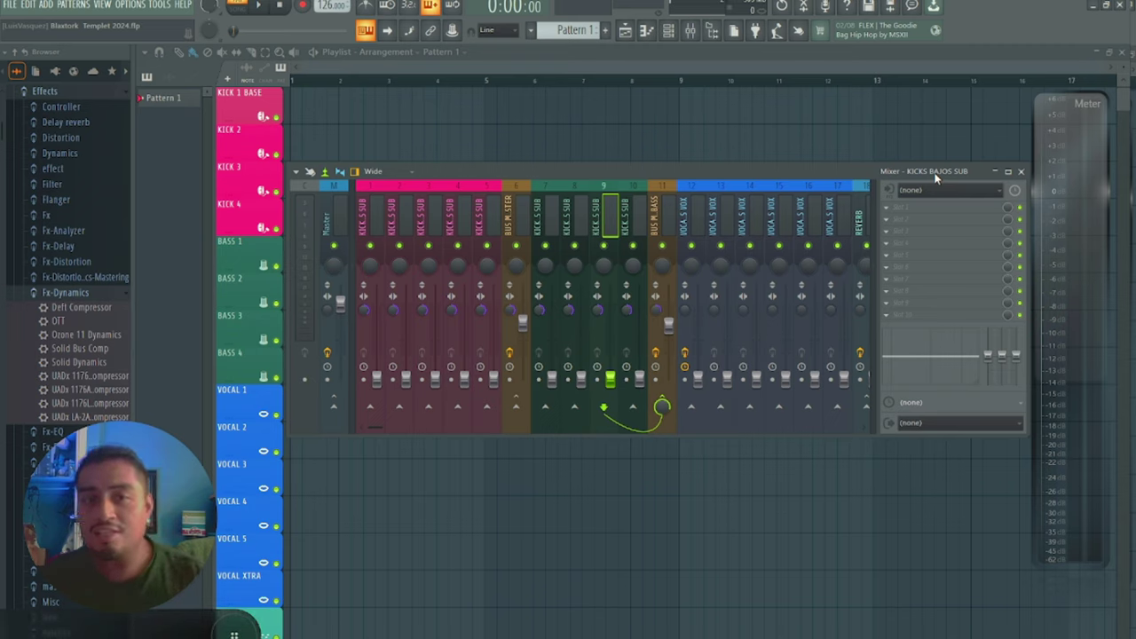
pyautogui.click(891, 218)
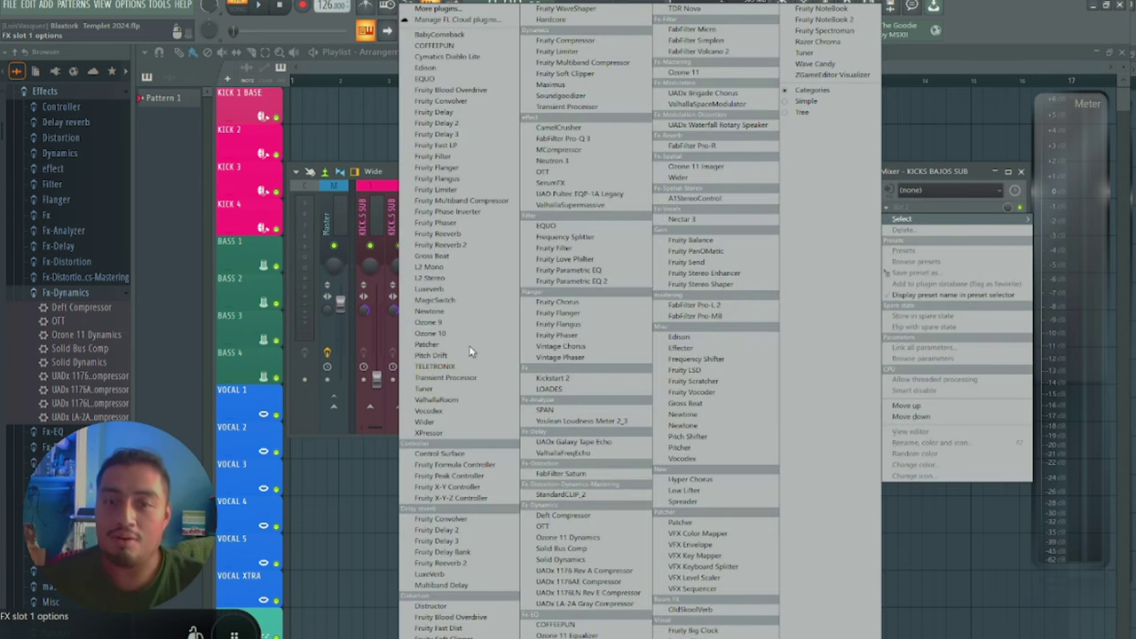
pyautogui.click(974, 172)
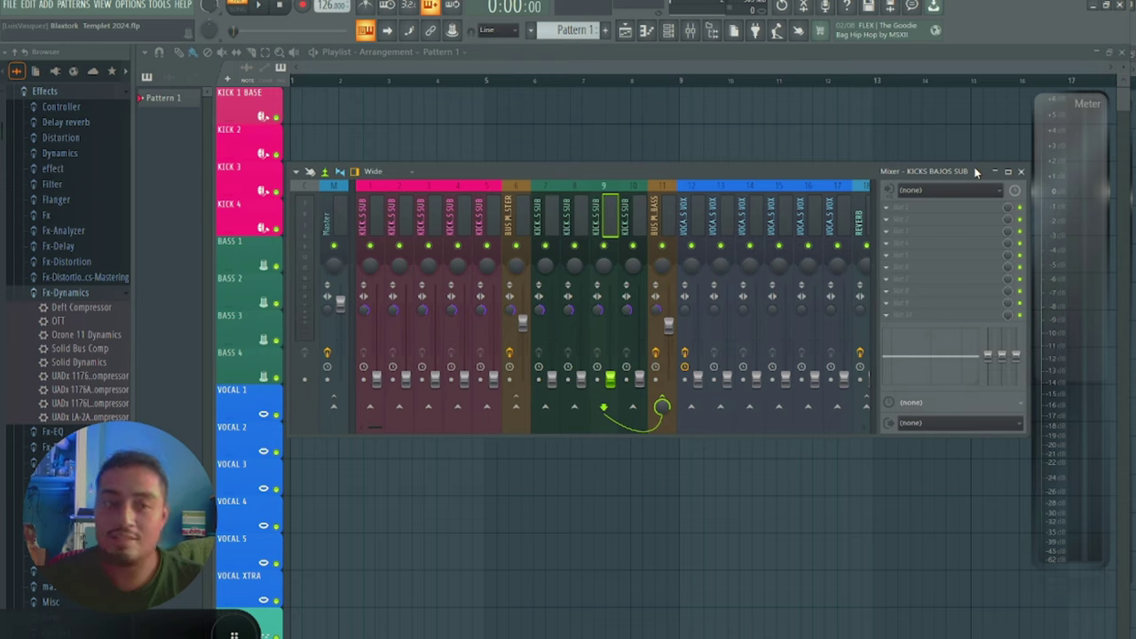